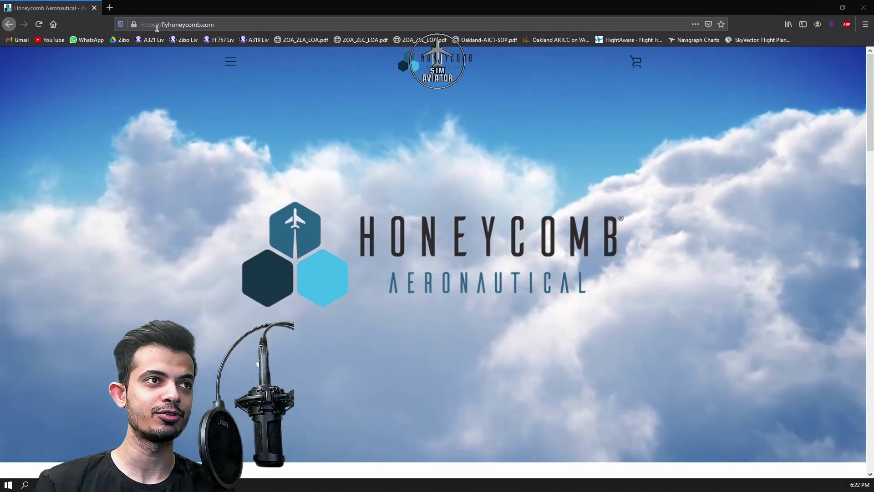
- Open the Bravo Throttle Quadrant product page from the Honeycomb Aeronautical site
scroll(369, 288, down, 15)
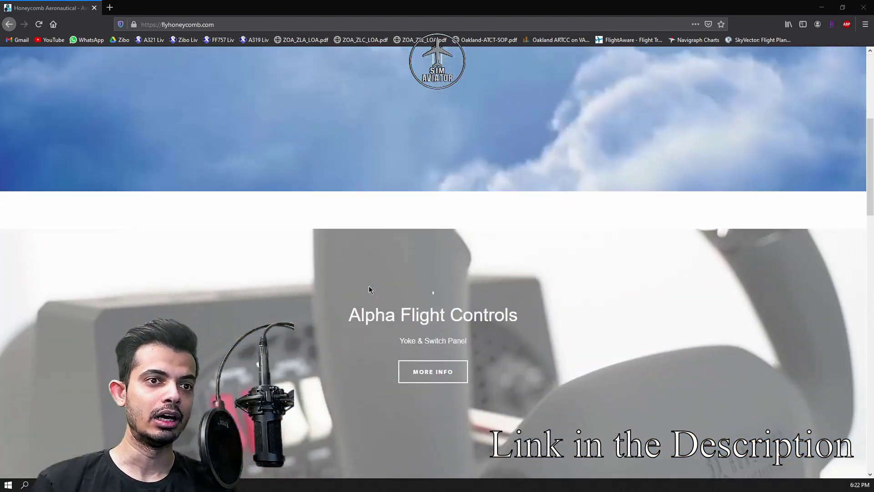
scroll(369, 299, down, 4)
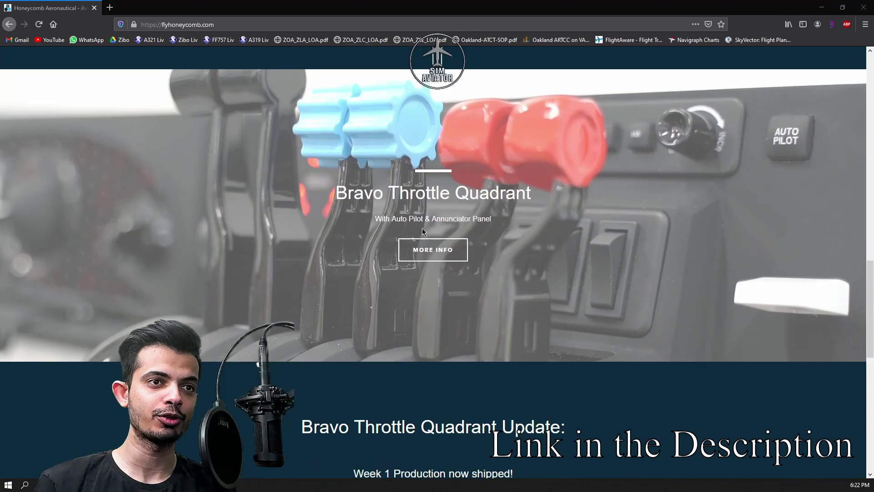
click(430, 251)
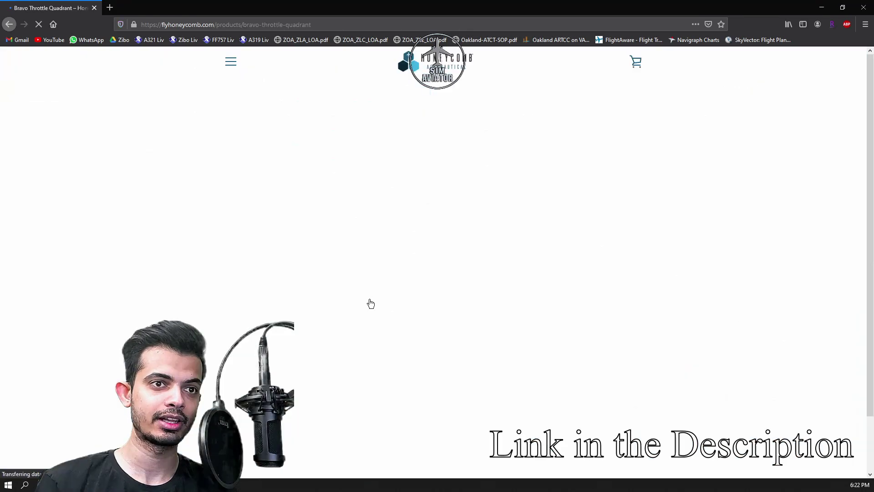
- Go to the Honeycomb software downloads page and scroll to the simulator software list
scroll(422, 282, down, 10)
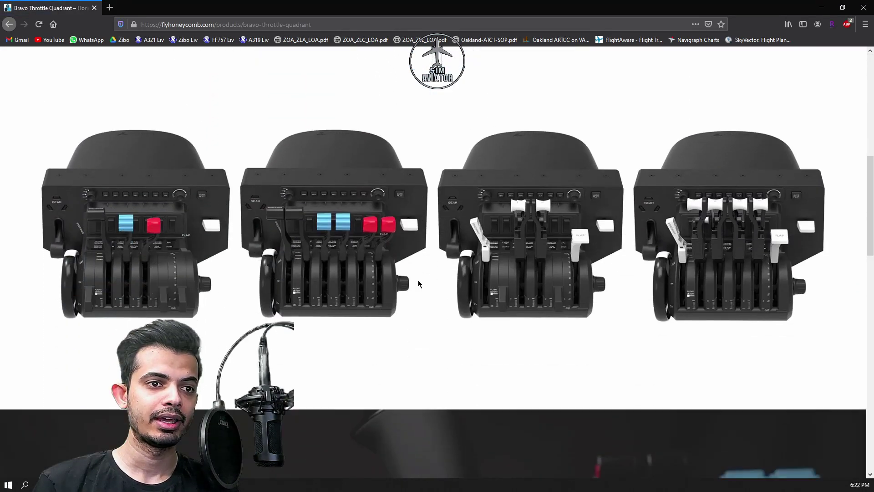
scroll(418, 283, down, 4)
scroll(526, 215, up, 2)
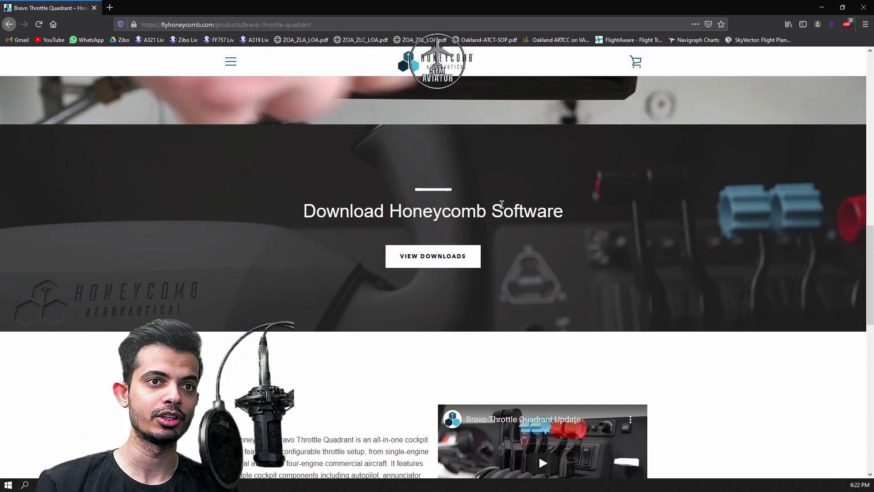
click(428, 256)
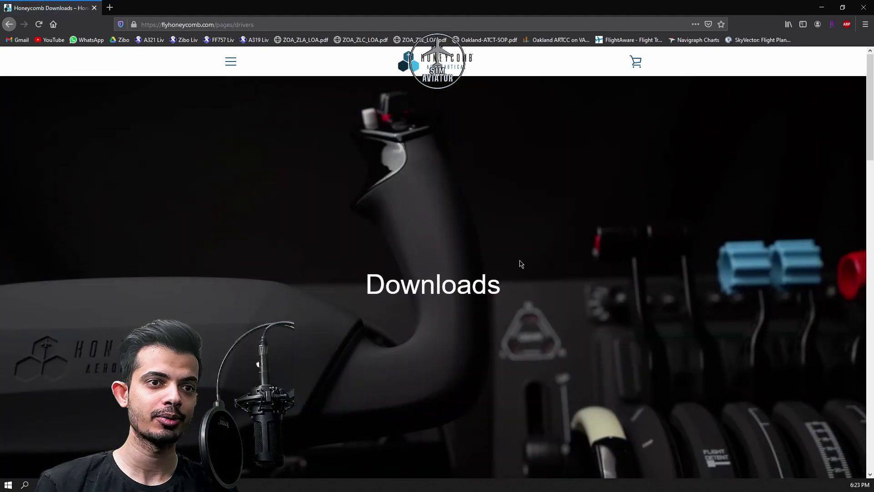
scroll(498, 269, down, 10)
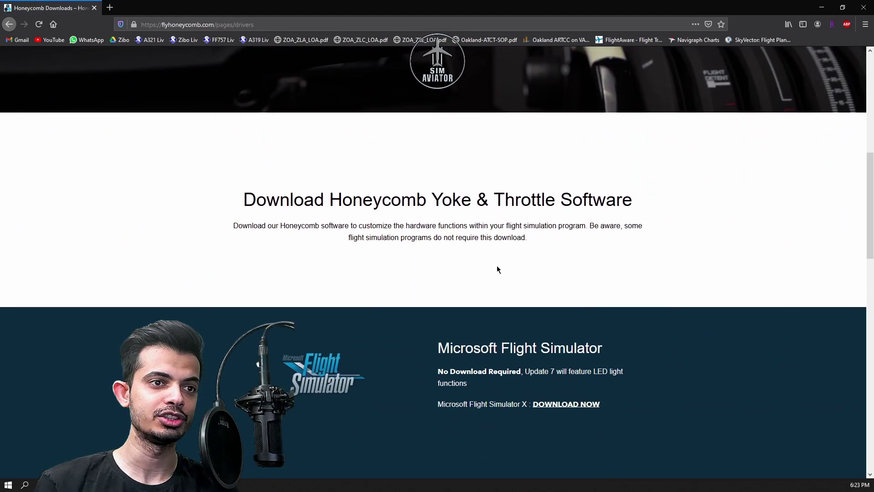
scroll(497, 268, down, 3)
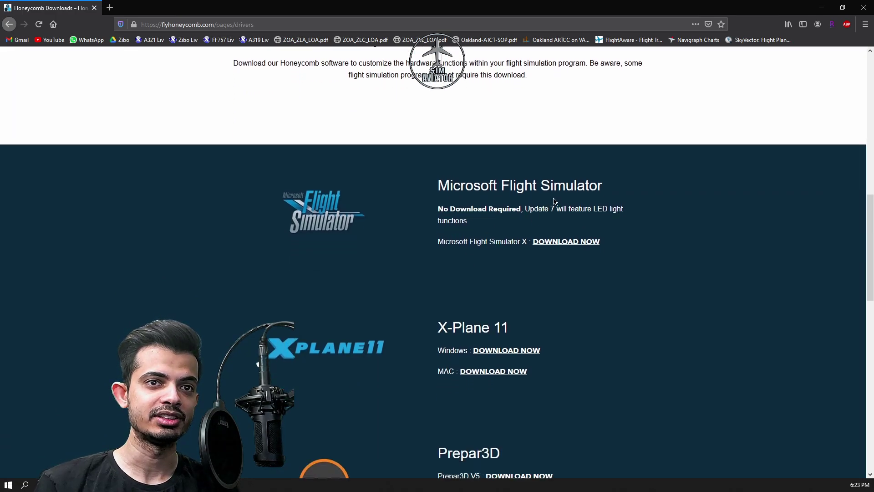
drag(449, 187, 602, 187)
click(459, 218)
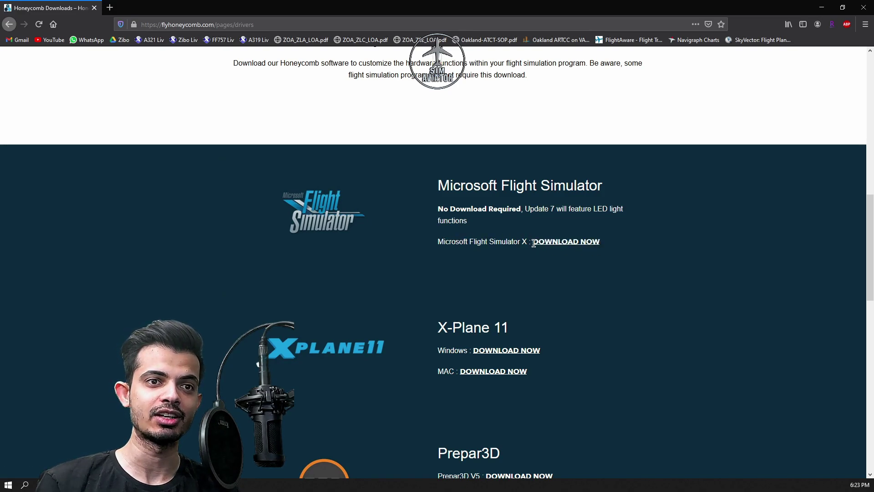
scroll(446, 357, down, 3)
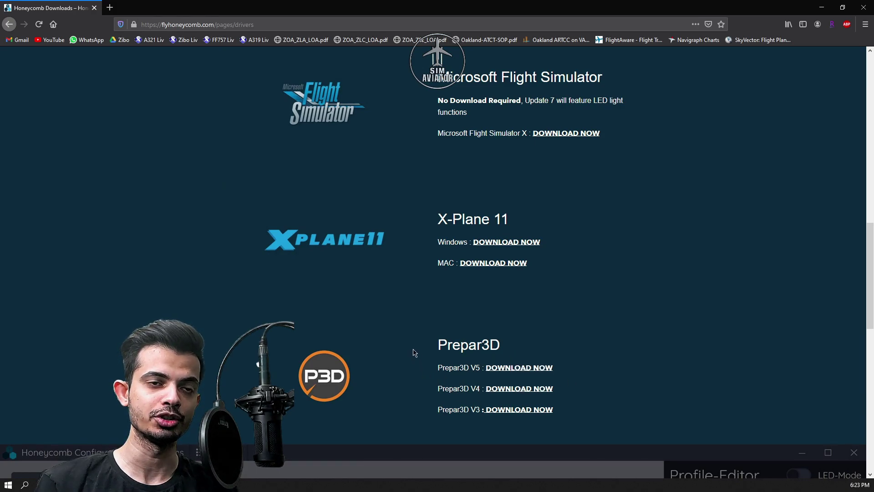
scroll(423, 371, up, 3)
drag(437, 329, 537, 340)
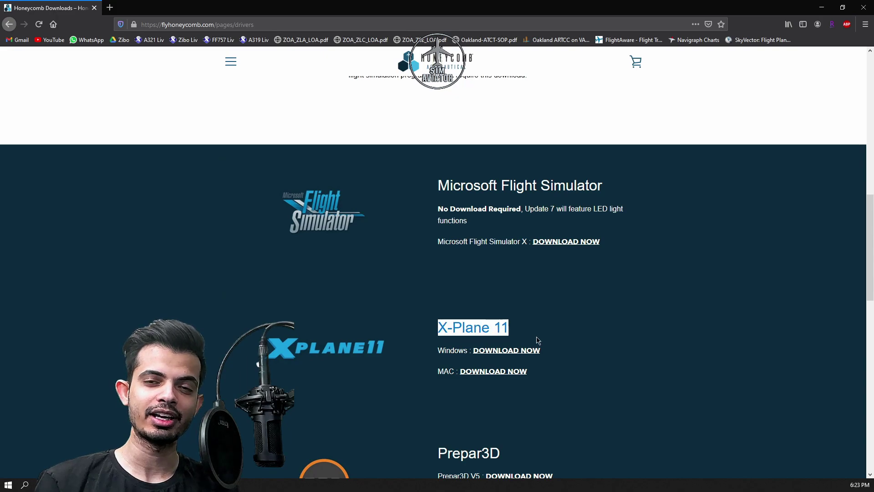
click(439, 353)
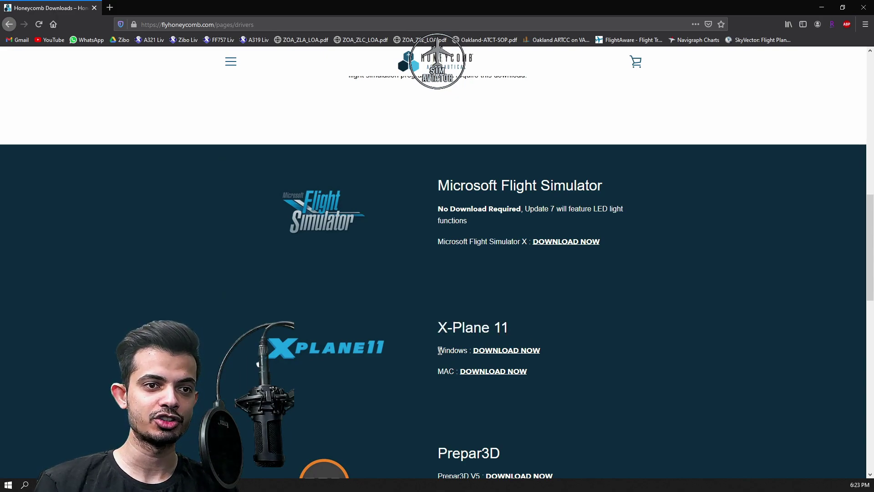
drag(440, 351, 445, 368)
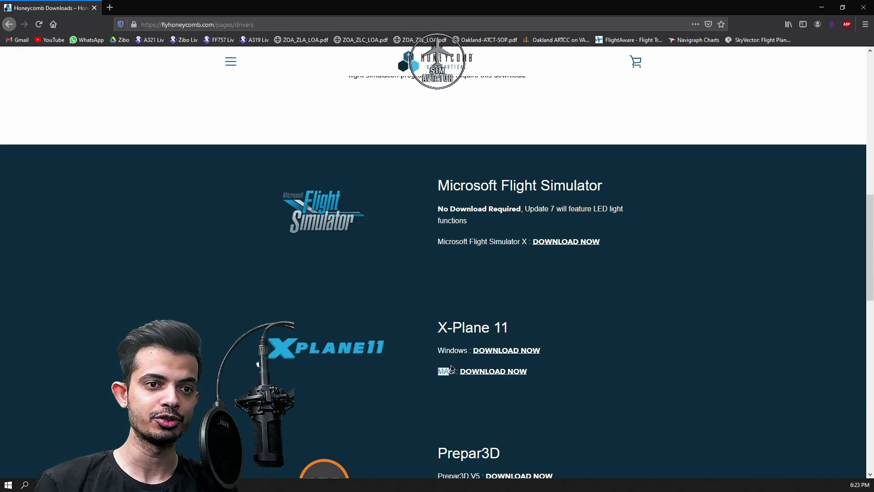
click(510, 351)
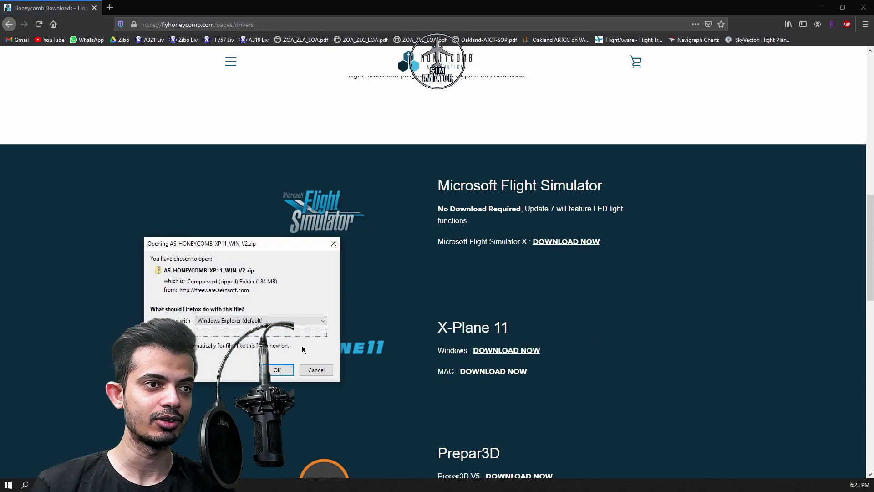
click(290, 370)
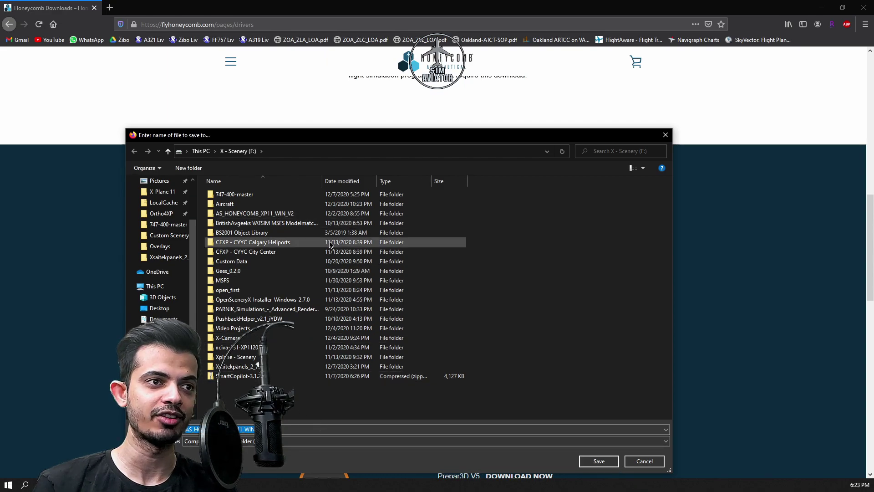
- Dismiss the save prompt without saving
click(646, 461)
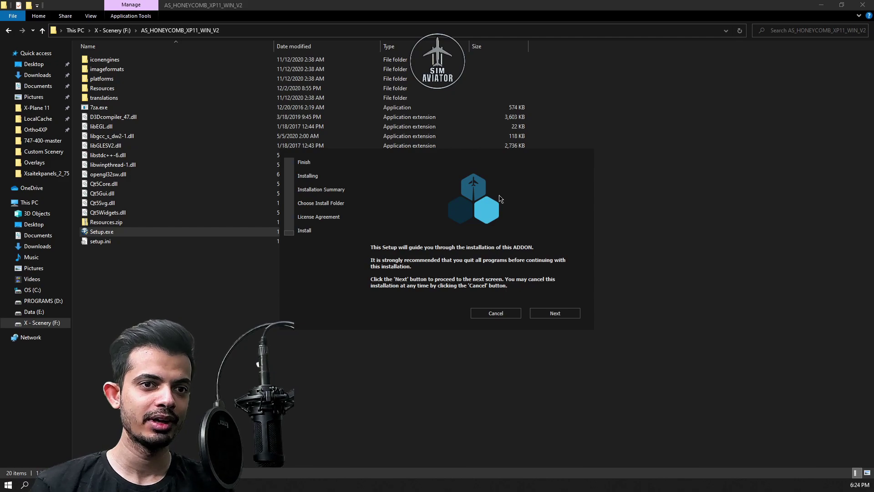
- Accept the license and advance the installer to the D:\Games/X-Plane 11 folder step
drag(492, 160, 455, 147)
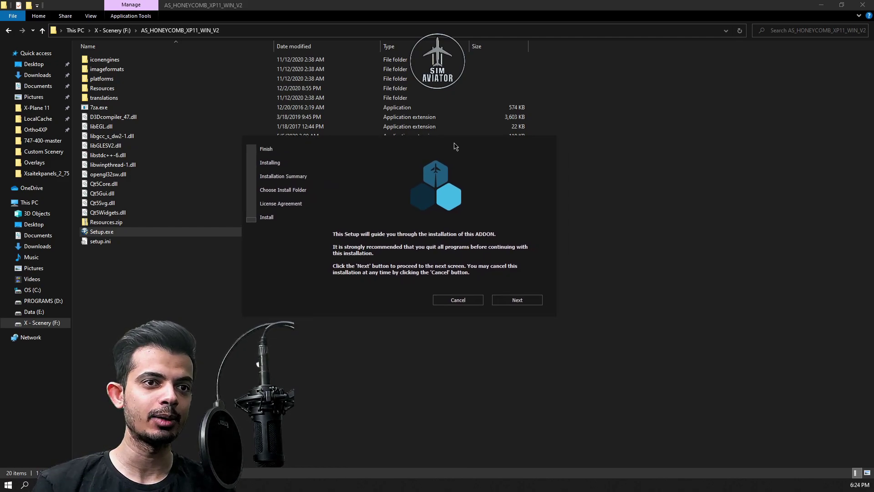
click(509, 301)
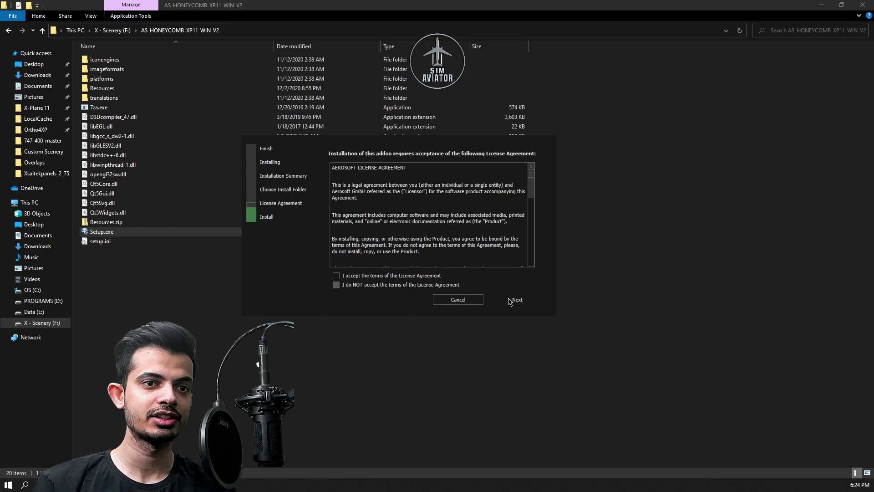
click(371, 275)
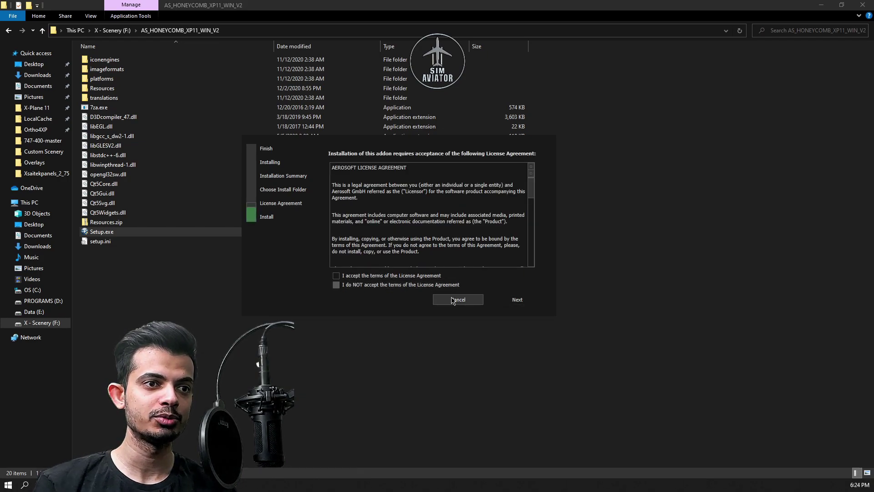
click(500, 302)
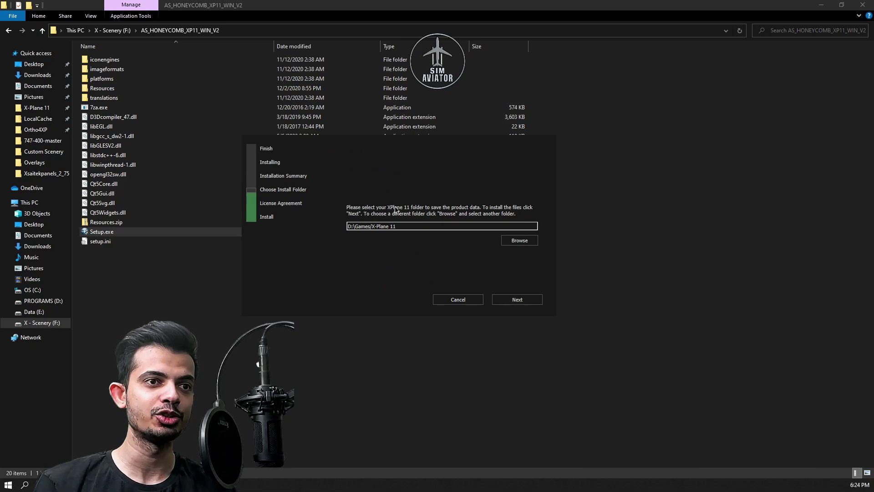
drag(396, 209, 429, 208)
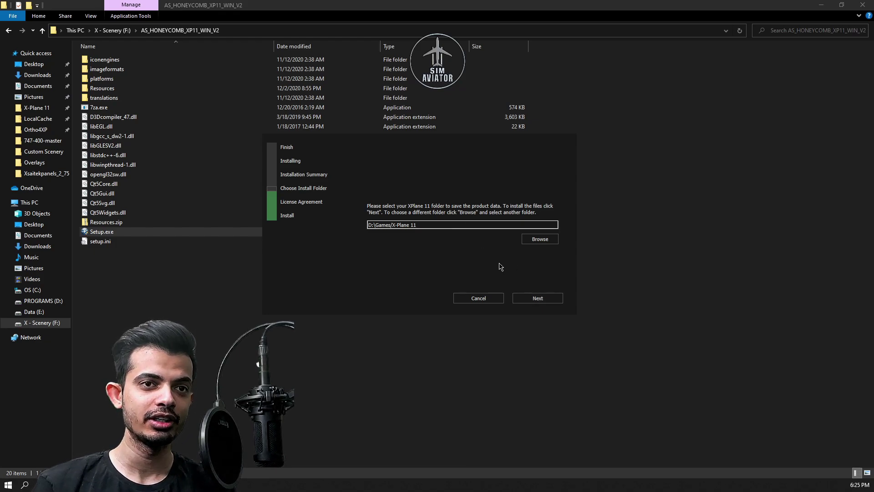
- Cancel the installation, minimize Explorer and select the Honeycomb Configurator desktop shortcut
click(490, 302)
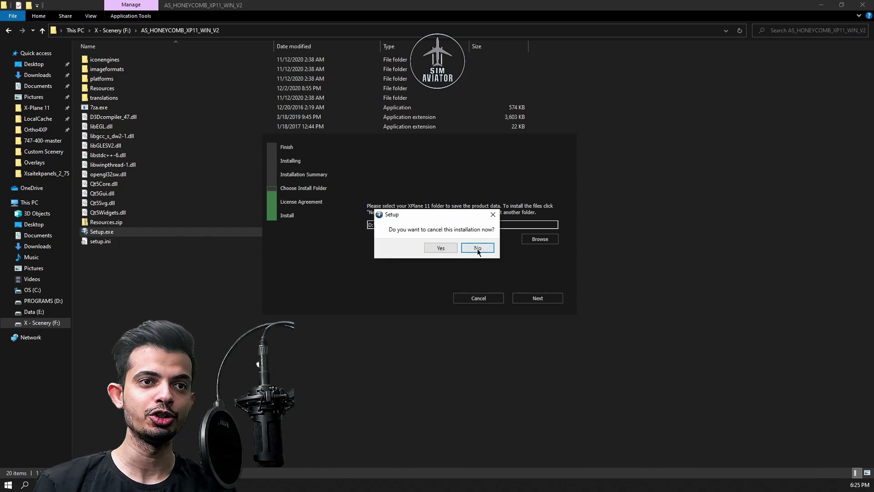
click(441, 247)
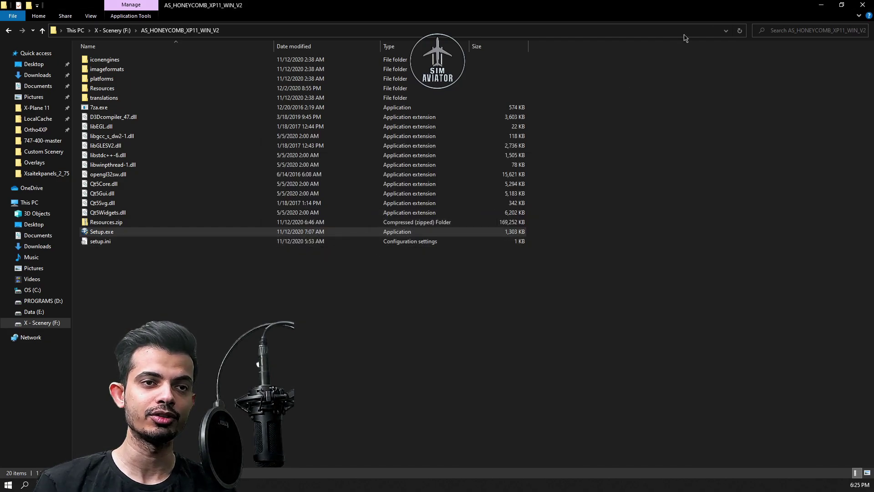
click(821, 5)
drag(377, 163, 317, 217)
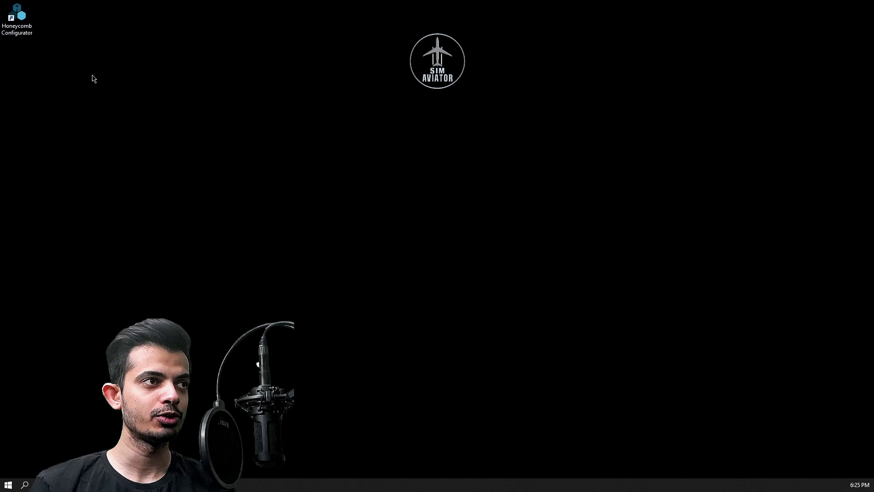
click(30, 25)
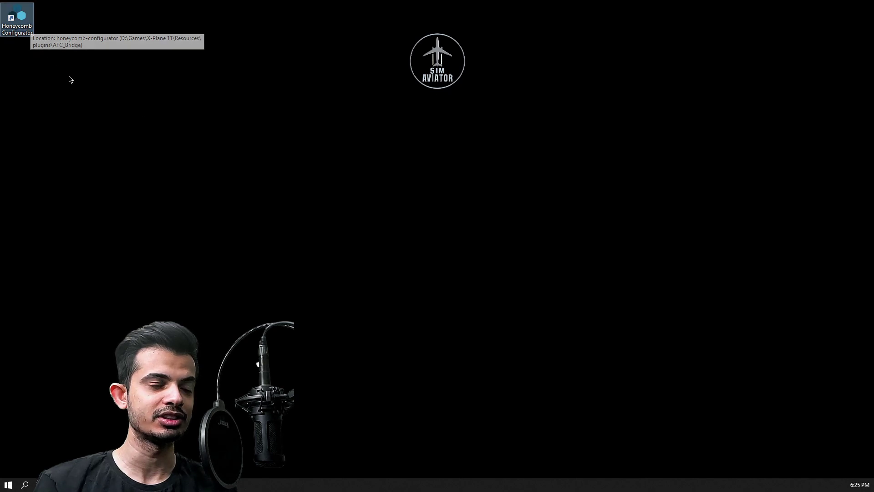
- Launch Honeycomb Configurator from its desktop shortcut and show the Select Action menu
double_click(32, 34)
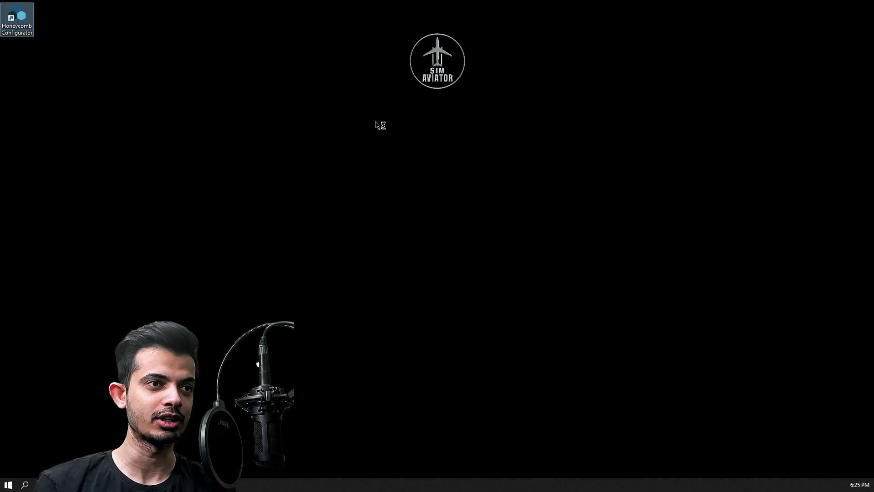
click(506, 178)
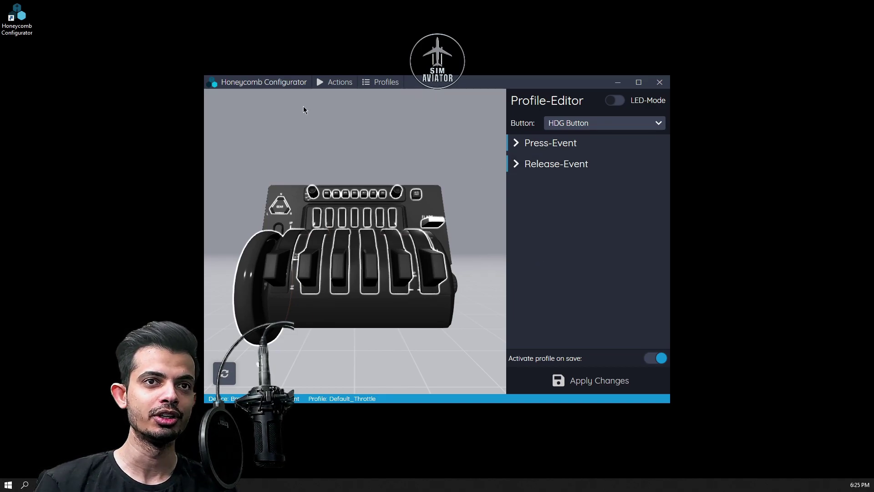
click(336, 83)
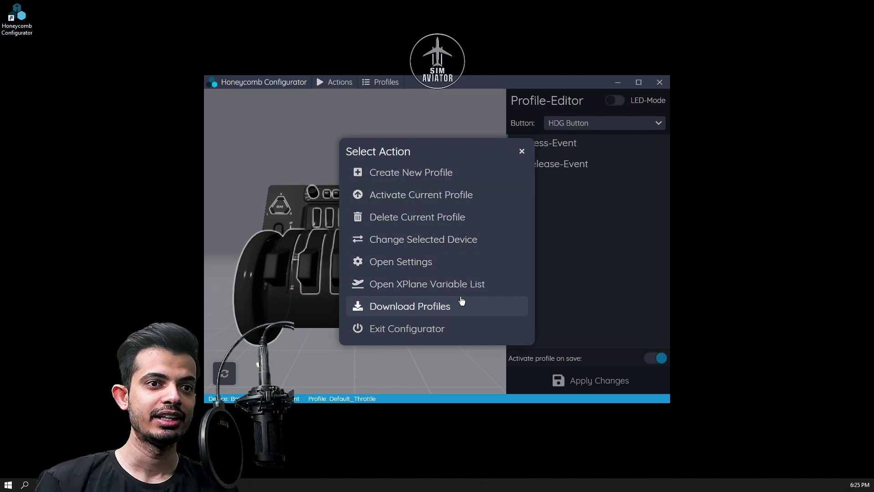
- View the X-Plane Dataref variable list and the Select Profile list, closing both
click(432, 287)
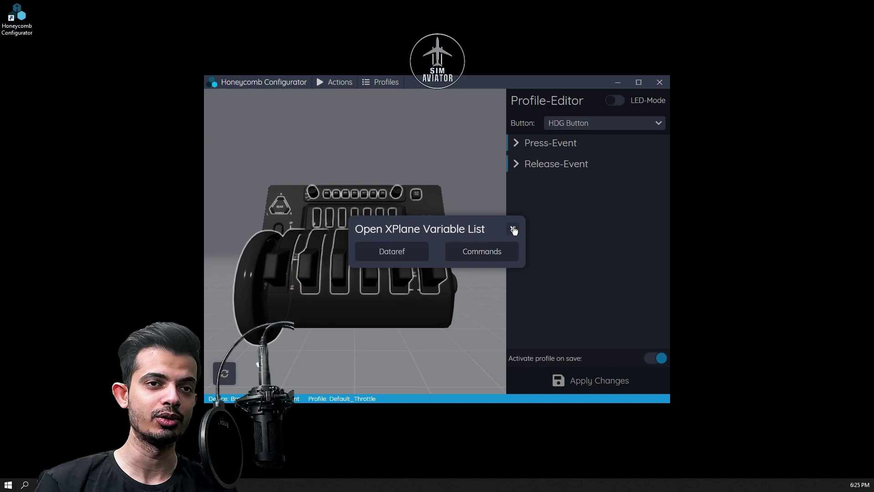
click(415, 248)
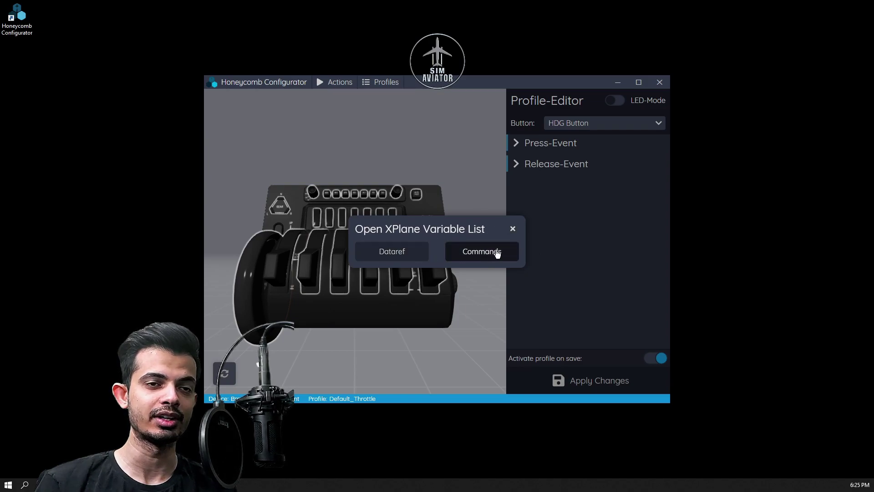
click(510, 230)
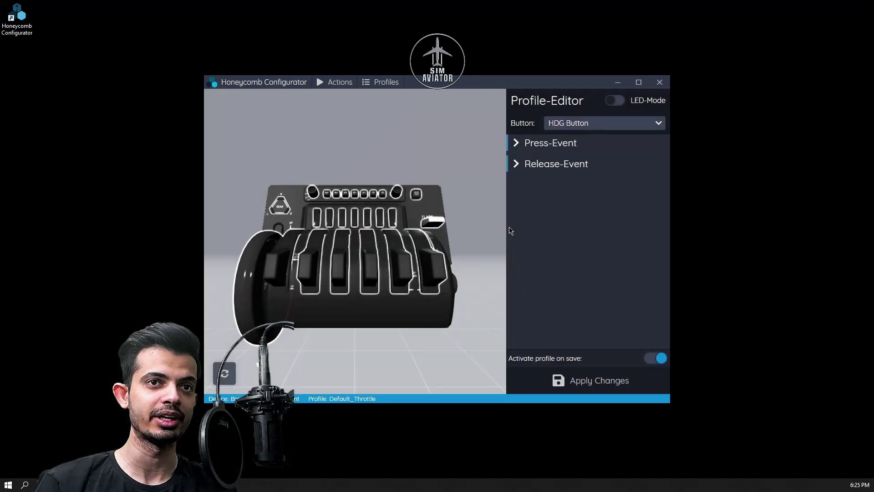
click(372, 82)
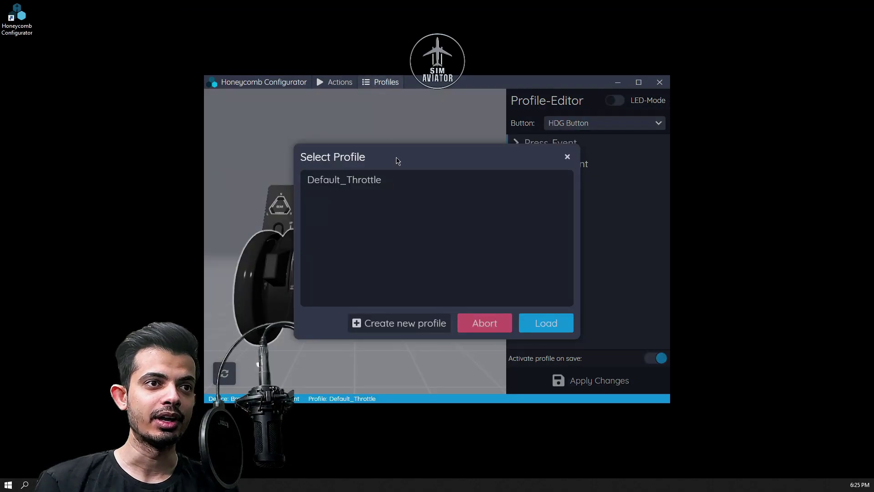
click(567, 156)
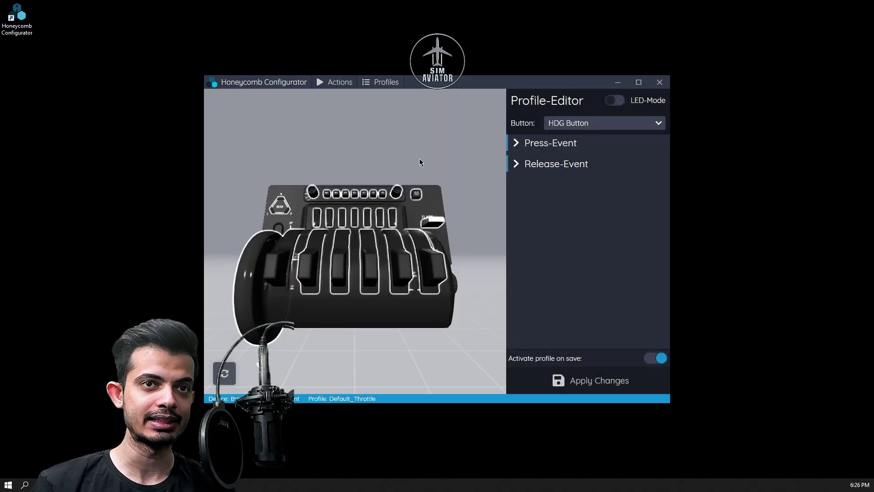
- Add Condition 1 under the HDG Button's Press-Event Conditions, then expand Variables and Release-Event
click(520, 147)
click(523, 161)
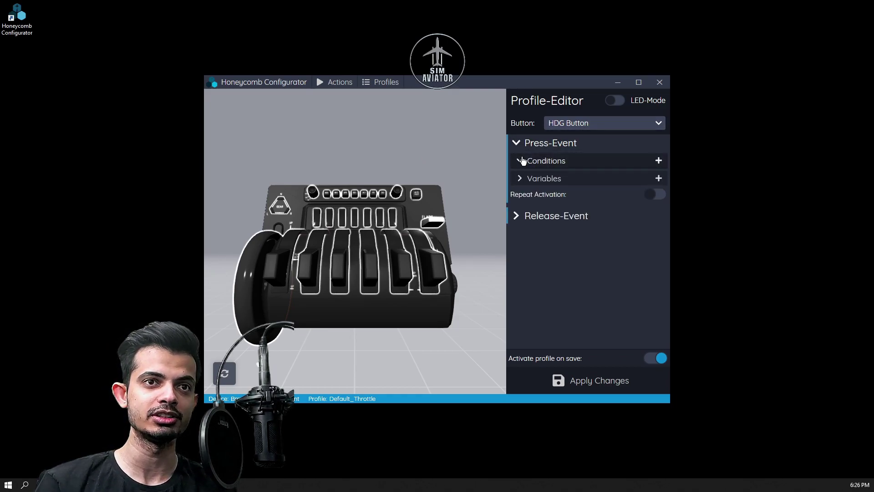
click(657, 161)
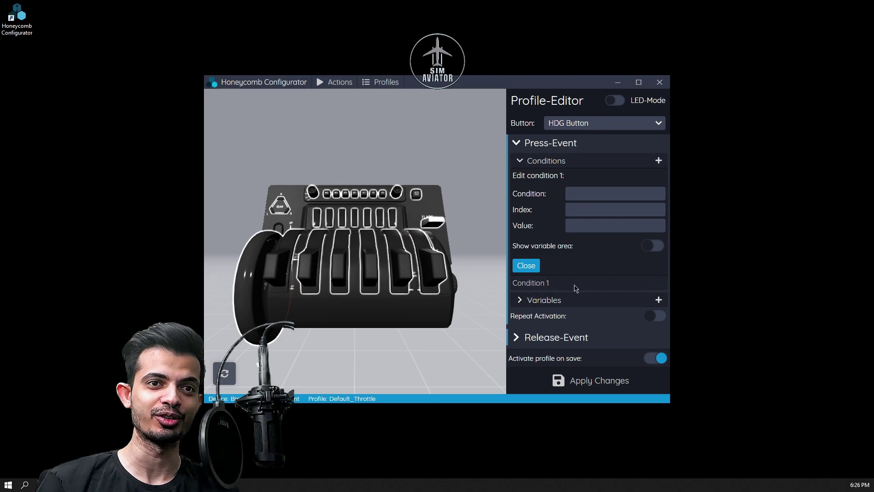
click(520, 303)
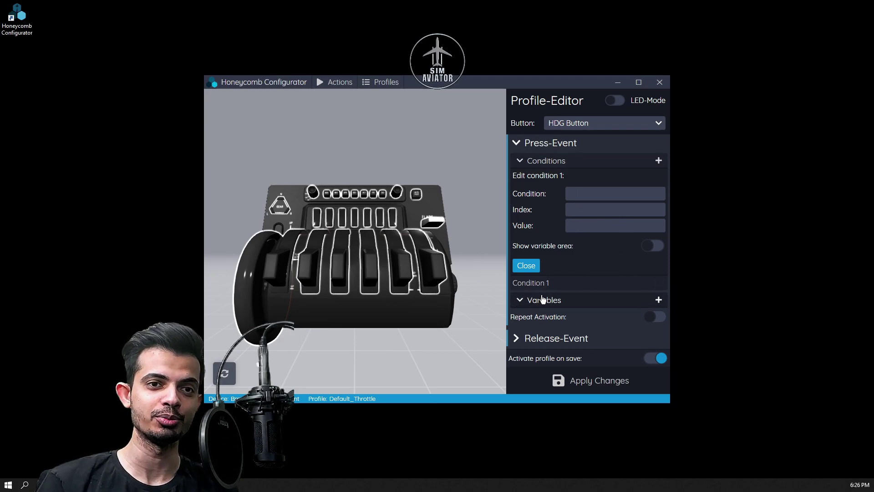
click(517, 338)
scroll(591, 168, up, 1)
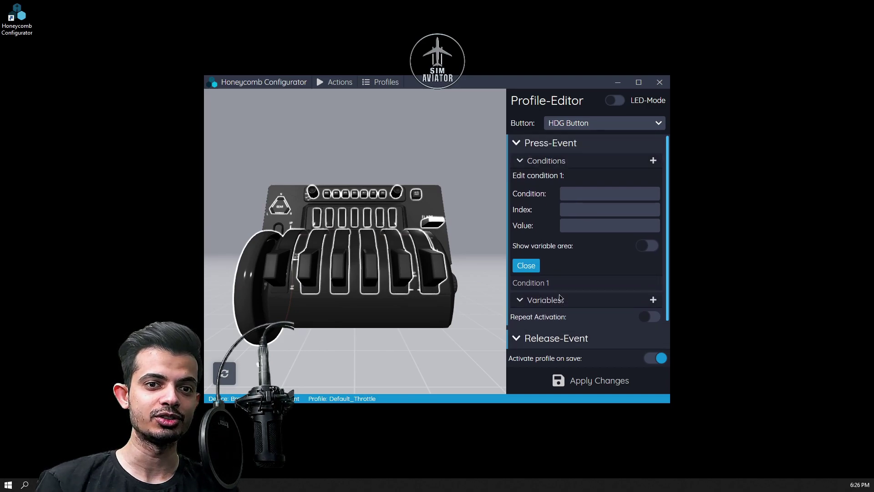
- Turn on LED-Mode, expand LED Settings and browse the Select LED list without choosing one
click(622, 105)
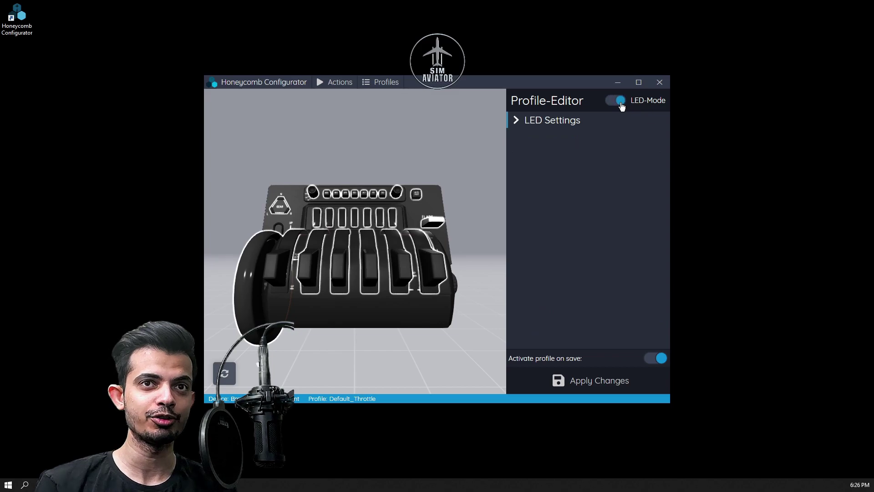
click(515, 123)
click(610, 142)
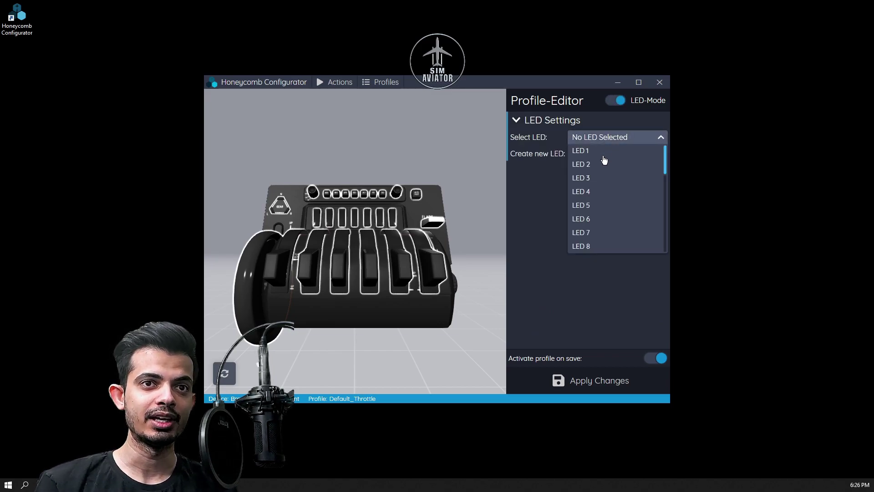
click(550, 231)
click(619, 139)
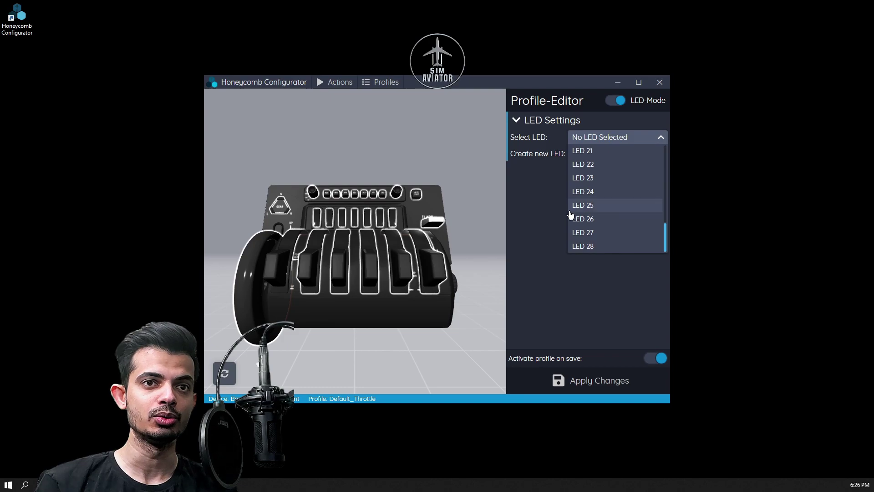
click(549, 222)
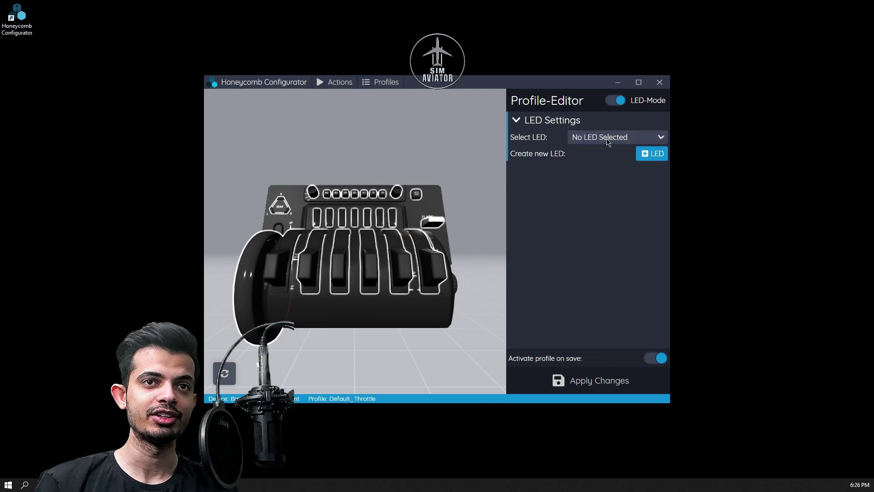
- Close the configurator and browse to X-Plane 11\Resources\plugins\AFC_Bridge in File Explorer
click(660, 82)
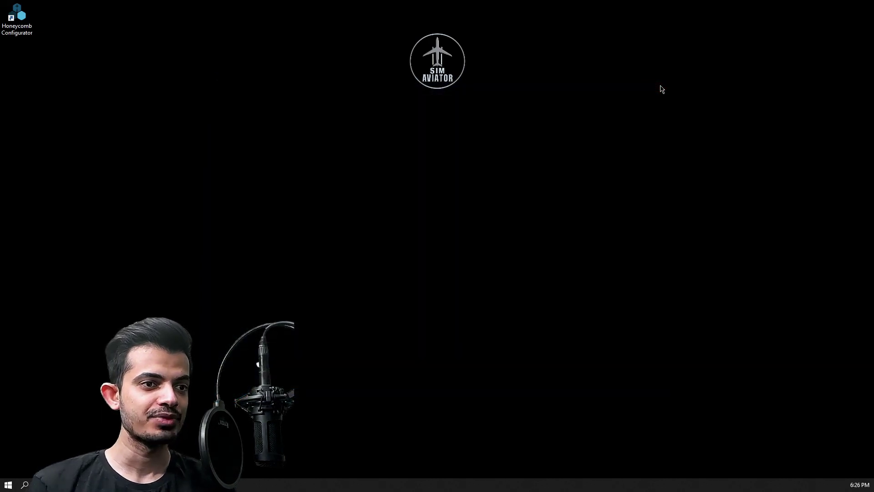
right_click(205, 95)
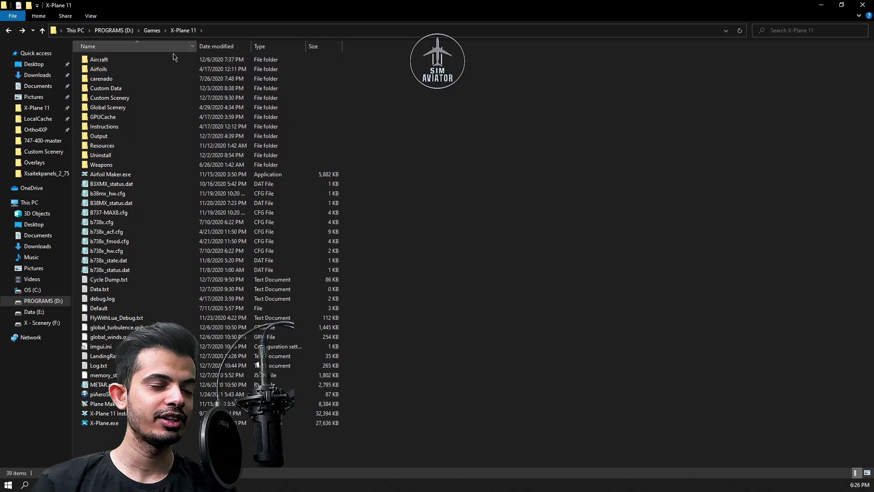
double_click(96, 148)
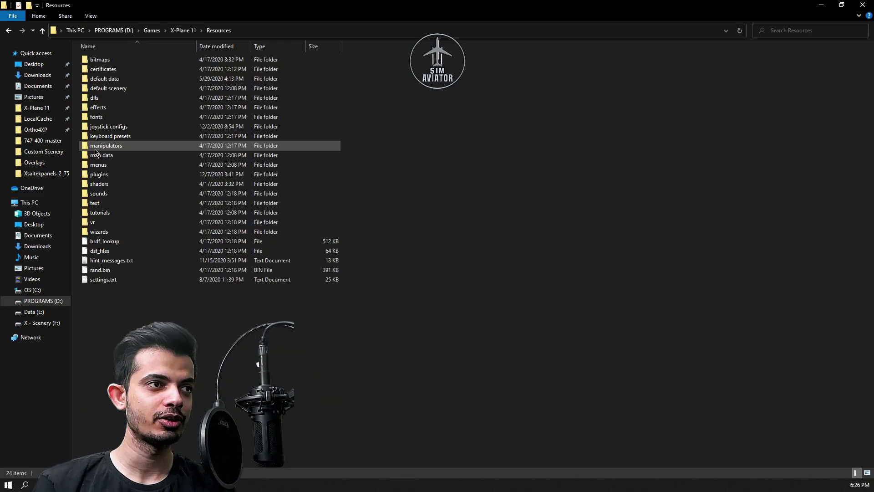
double_click(95, 175)
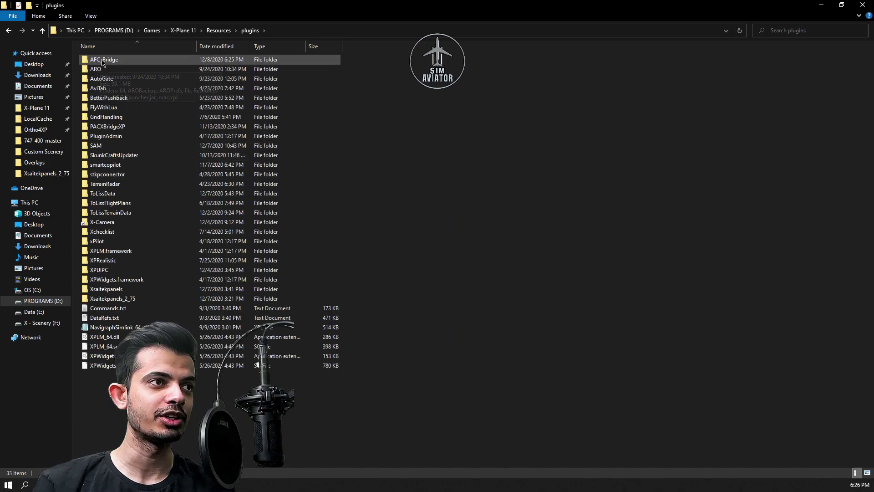
double_click(103, 63)
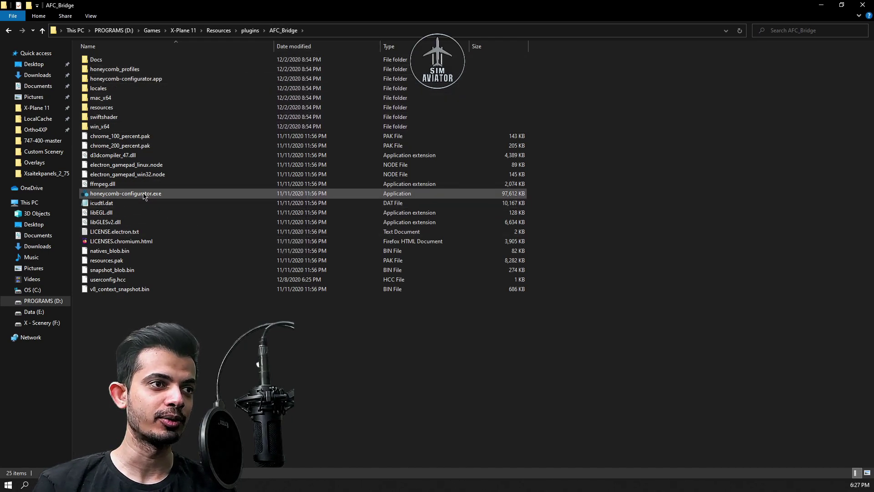
drag(405, 5, 389, 188)
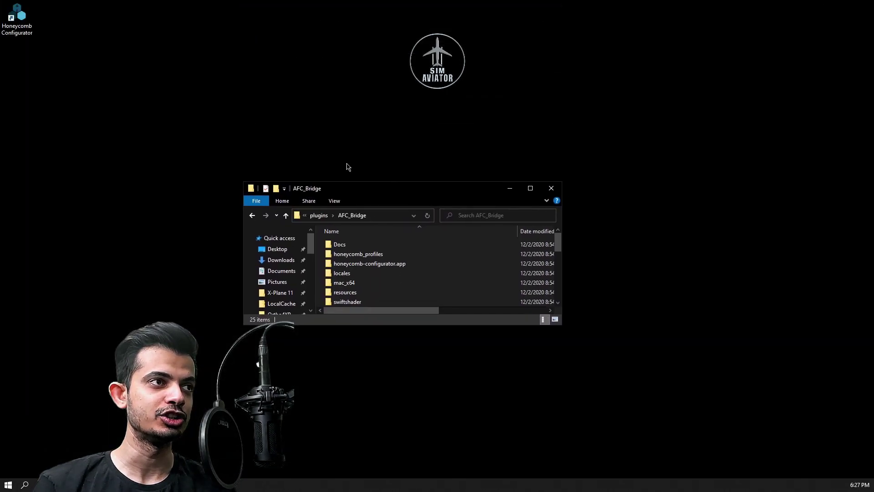
click(26, 25)
click(530, 188)
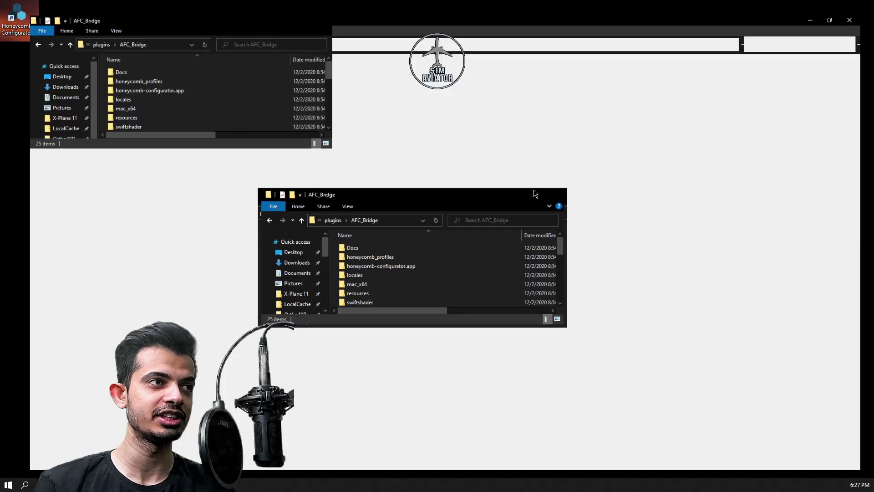